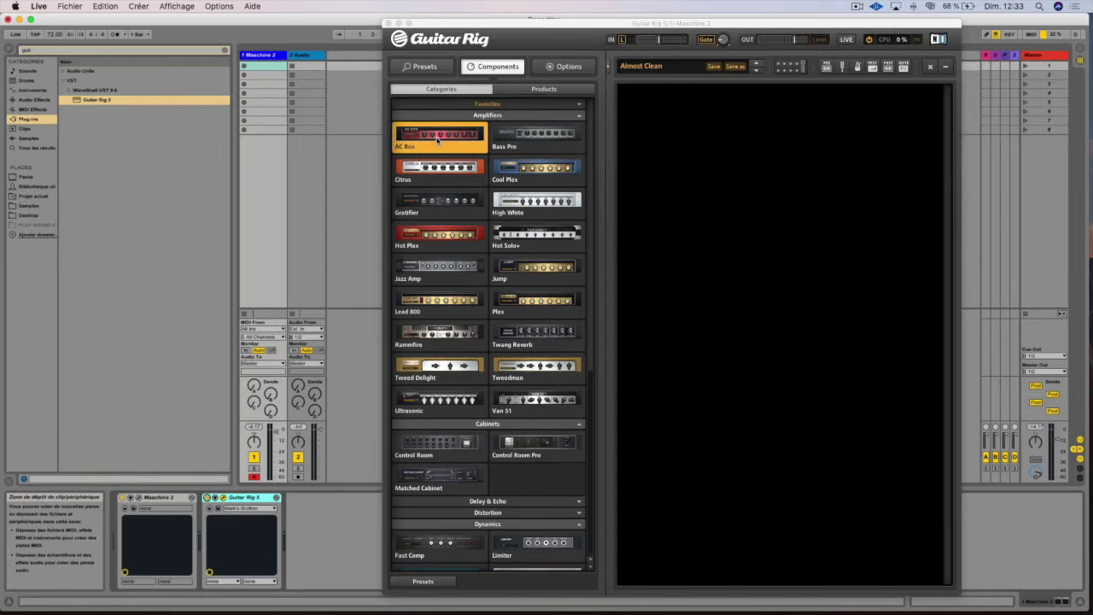
Reposition the Guitar Rig window and collapse the Cabinets and Dynamics component categories, keeping Amplifiers expanded.
{"action": "left_click", "coordinate": [524, 28]}
{"action": "left_click_drag", "start_coordinate": [524, 29], "coordinate": [480, 15]}
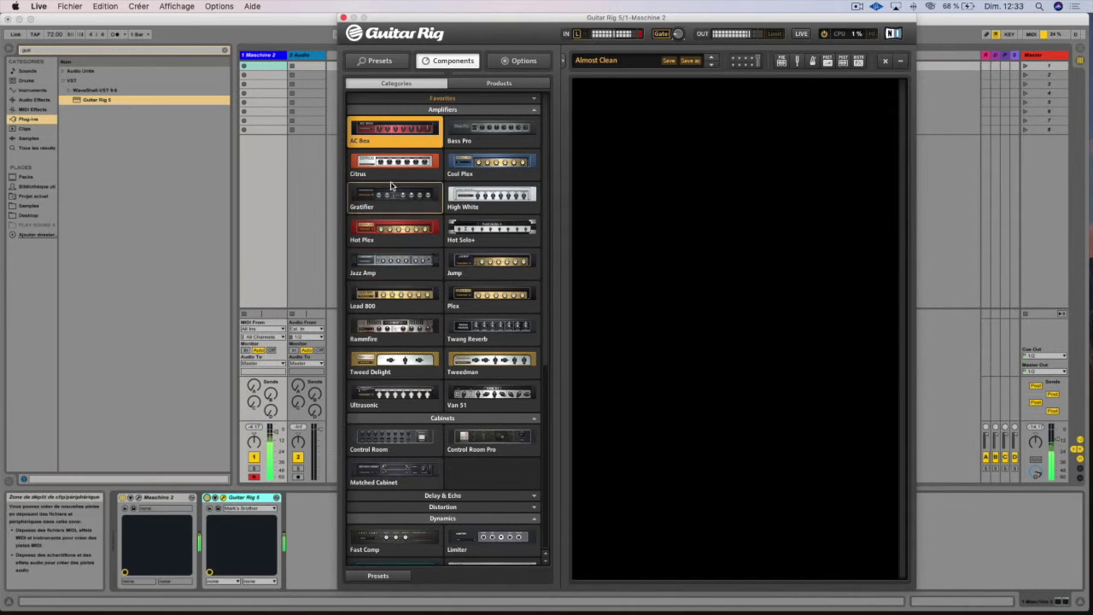
{"action": "left_click", "coordinate": [406, 61]}
{"action": "left_click", "coordinate": [425, 61]}
{"action": "left_click", "coordinate": [457, 110]}
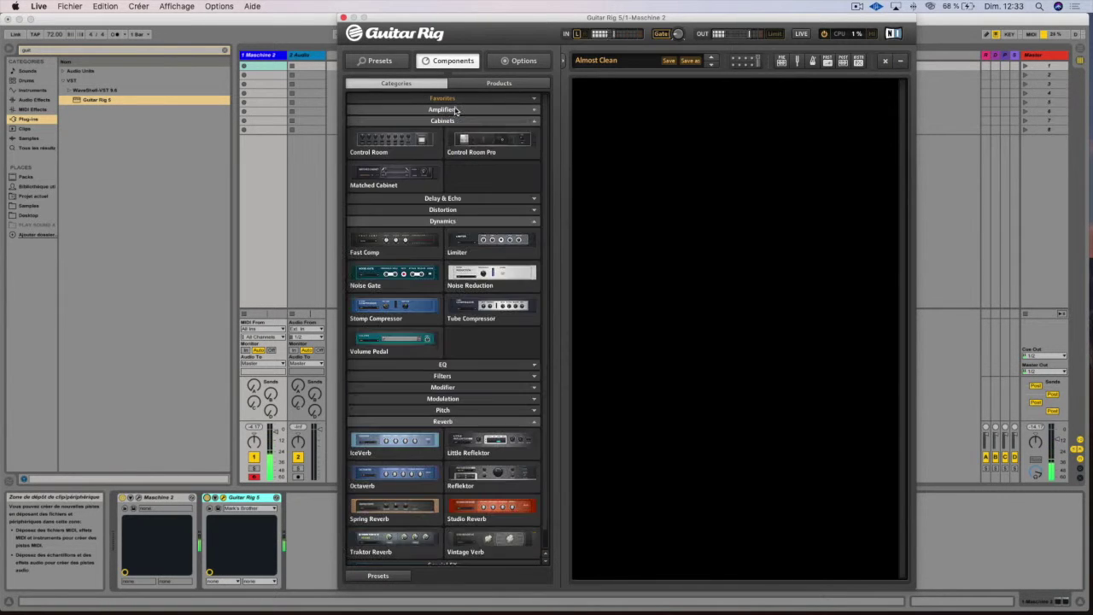
{"action": "left_click", "coordinate": [465, 222]}
{"action": "left_click", "coordinate": [468, 121]}
{"action": "left_click", "coordinate": [467, 110]}
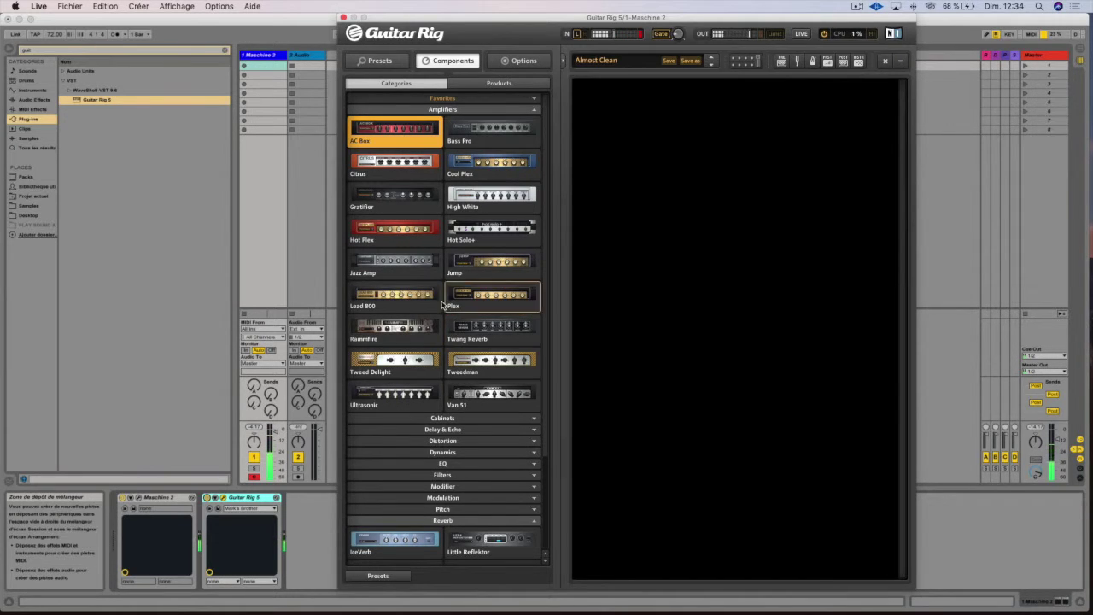
Add the AC Box amplifier to the empty rack and switch the Guitar Rig 5 device off and on to compare the sound.
{"action": "mouse_move", "coordinate": [400, 132]}
{"action": "left_mouse_down"}
{"action": "mouse_move", "coordinate": [668, 126]}
{"action": "mouse_move", "coordinate": [398, 133]}
{"action": "left_mouse_up"}
{"action": "double_click", "coordinate": [398, 133]}
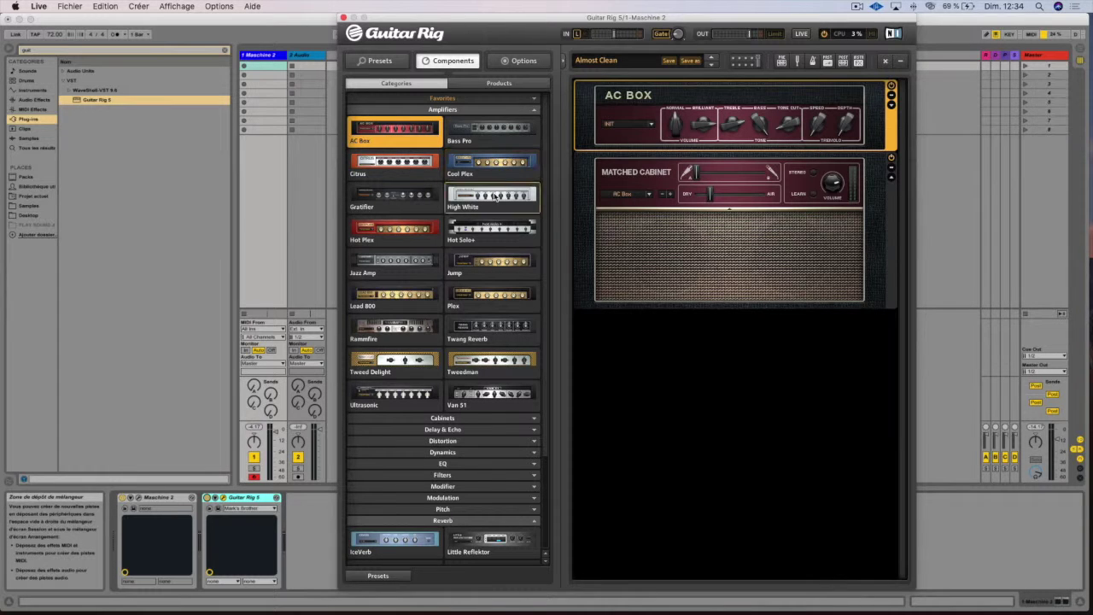
{"action": "left_click", "coordinate": [212, 500]}
{"action": "left_click", "coordinate": [206, 499]}
{"action": "left_click", "coordinate": [207, 499]}
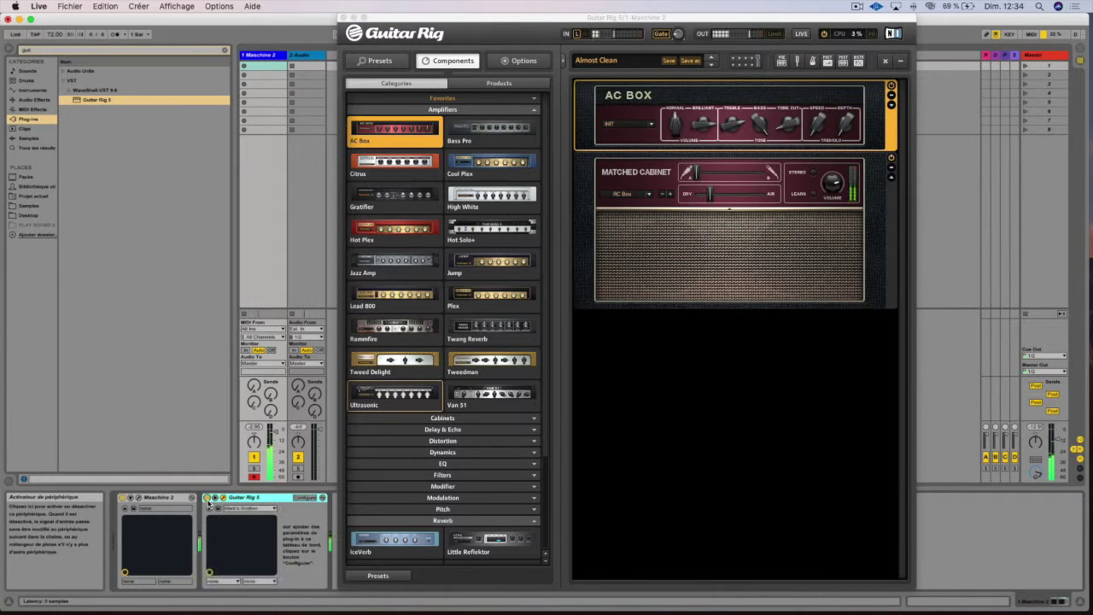
Audition the Clean preset on the AC Box amplifier and return it to INIT.
{"action": "left_click", "coordinate": [640, 129]}
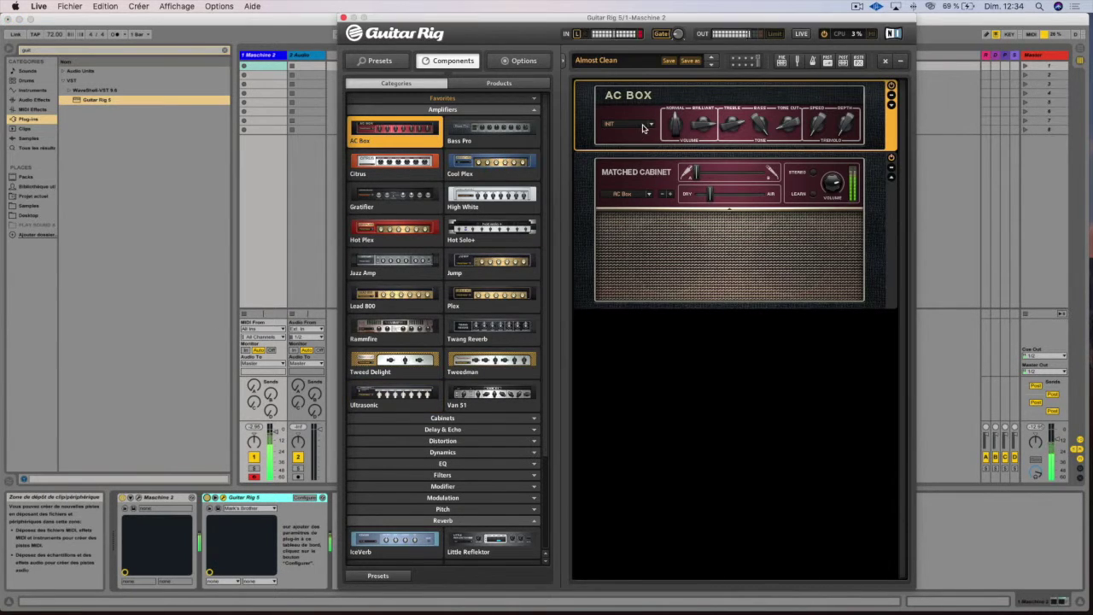
{"action": "left_click", "coordinate": [650, 124]}
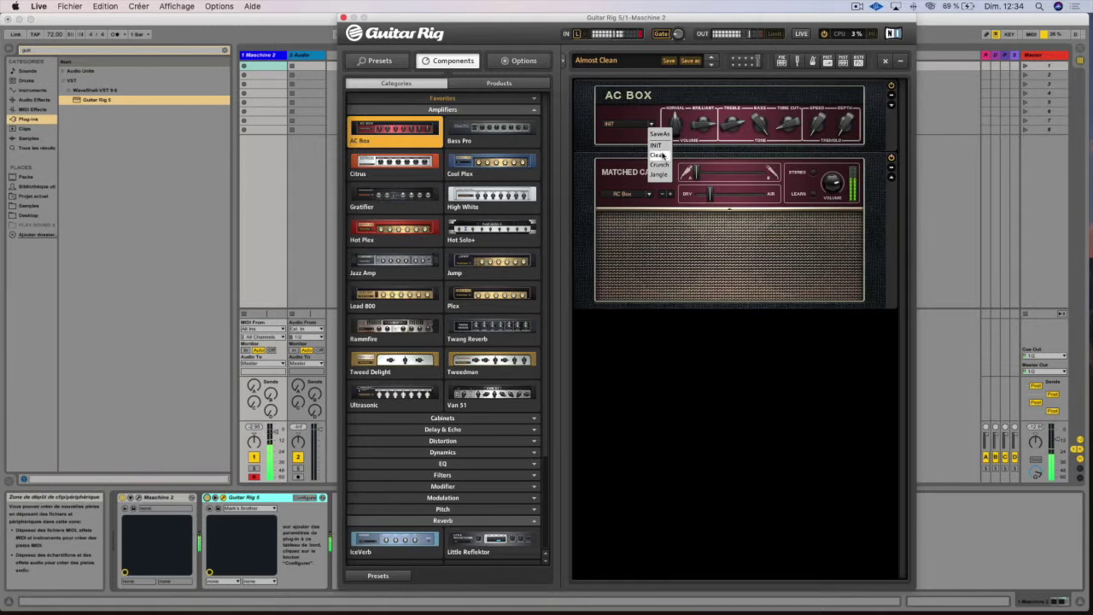
{"action": "left_click", "coordinate": [662, 155]}
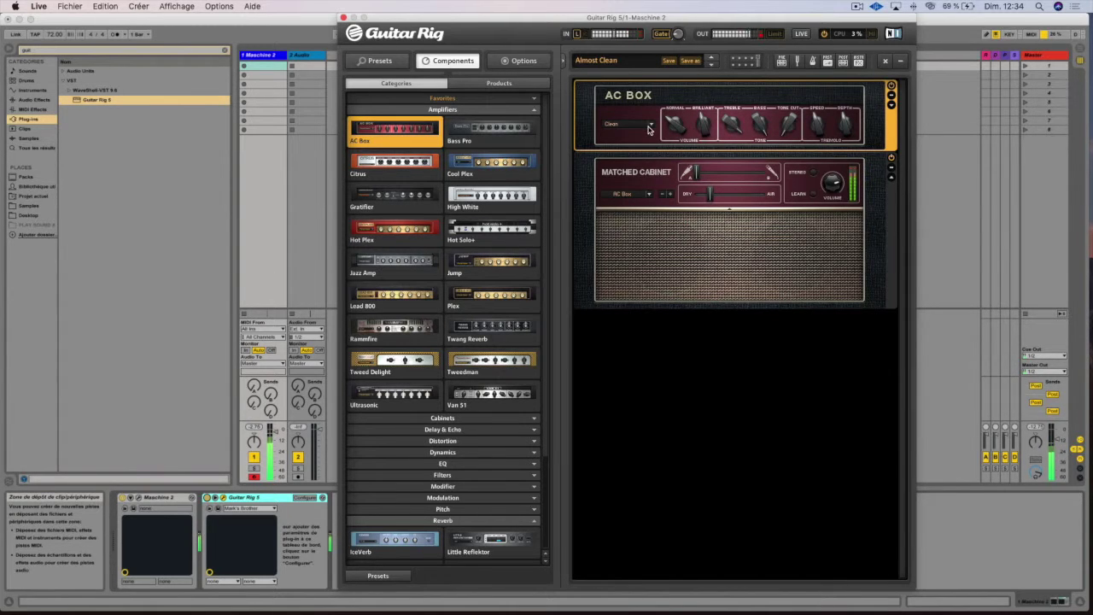
{"action": "left_click", "coordinate": [649, 129]}
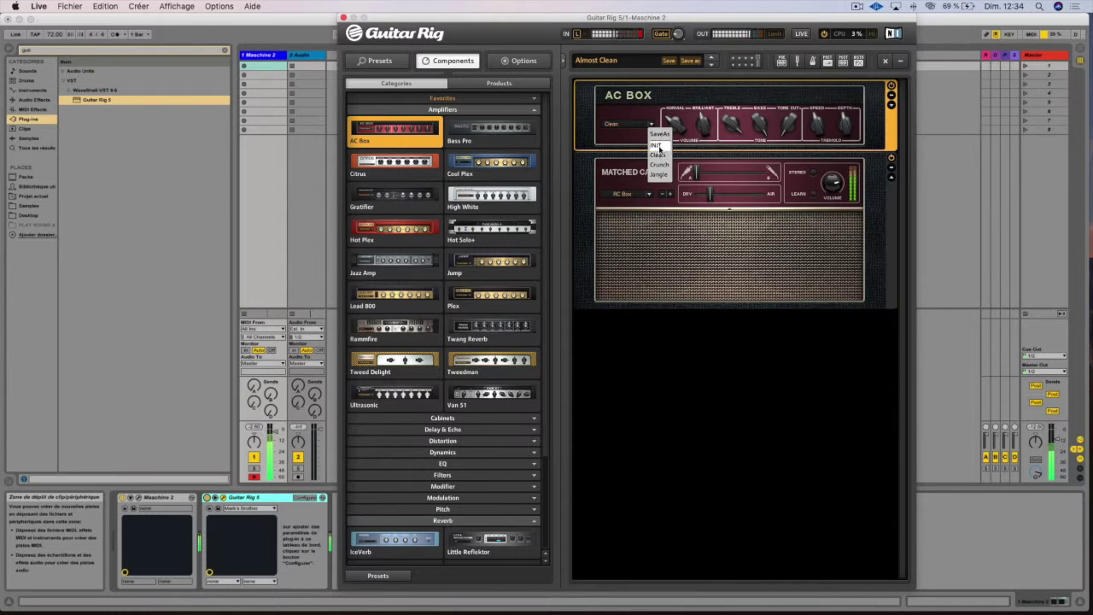
{"action": "left_click", "coordinate": [657, 146]}
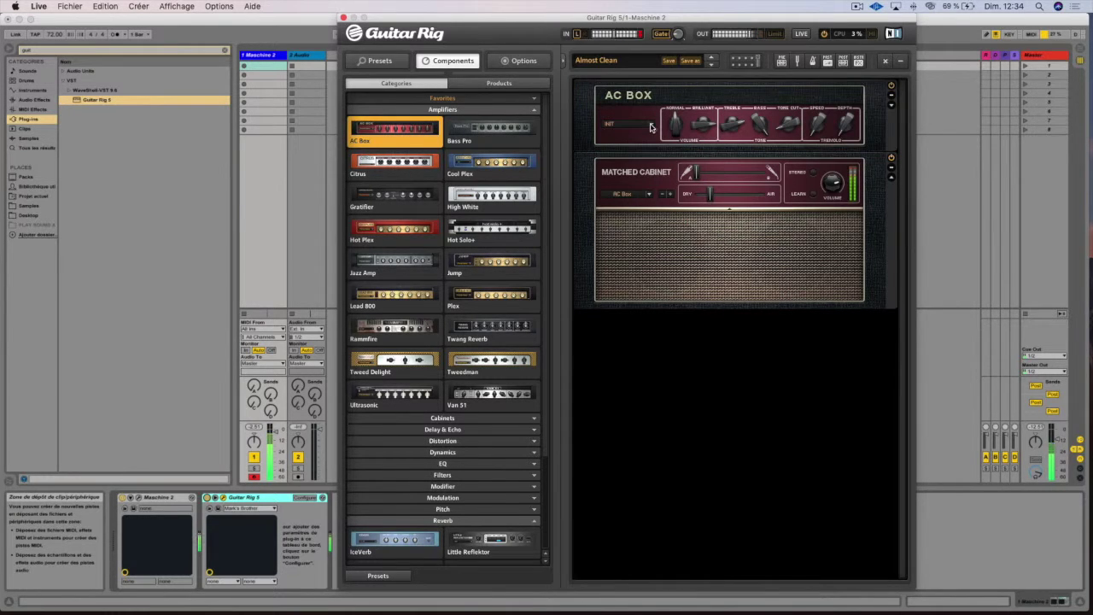
Audition the AC Box presets Clean and Crunch in turn, and finish on Jangle.
{"action": "left_click", "coordinate": [650, 128]}
{"action": "left_click", "coordinate": [656, 154]}
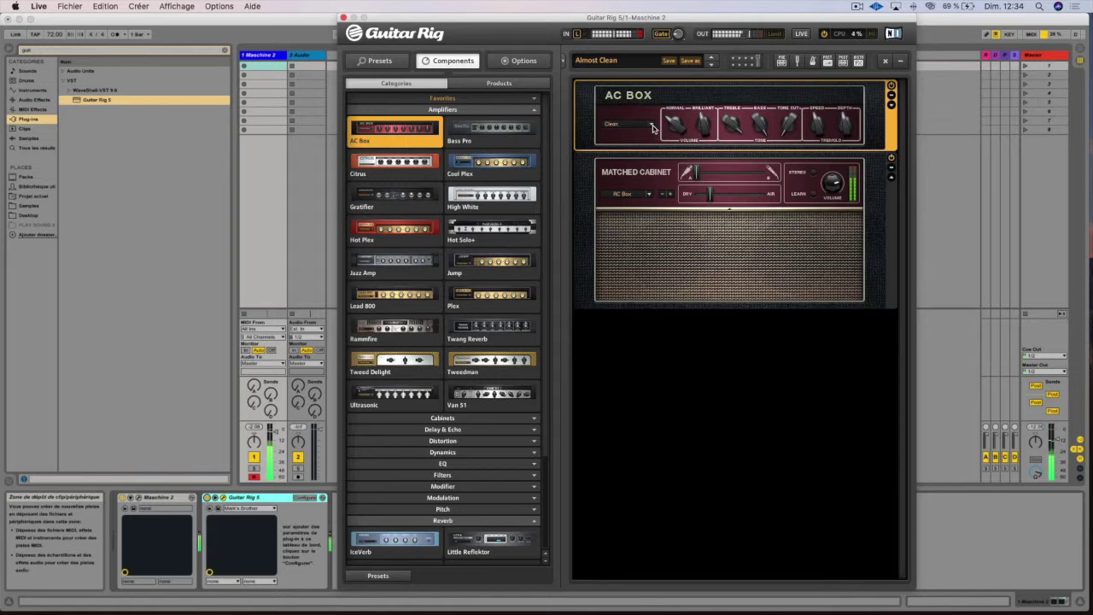
{"action": "left_click", "coordinate": [653, 128]}
{"action": "left_click", "coordinate": [657, 162]}
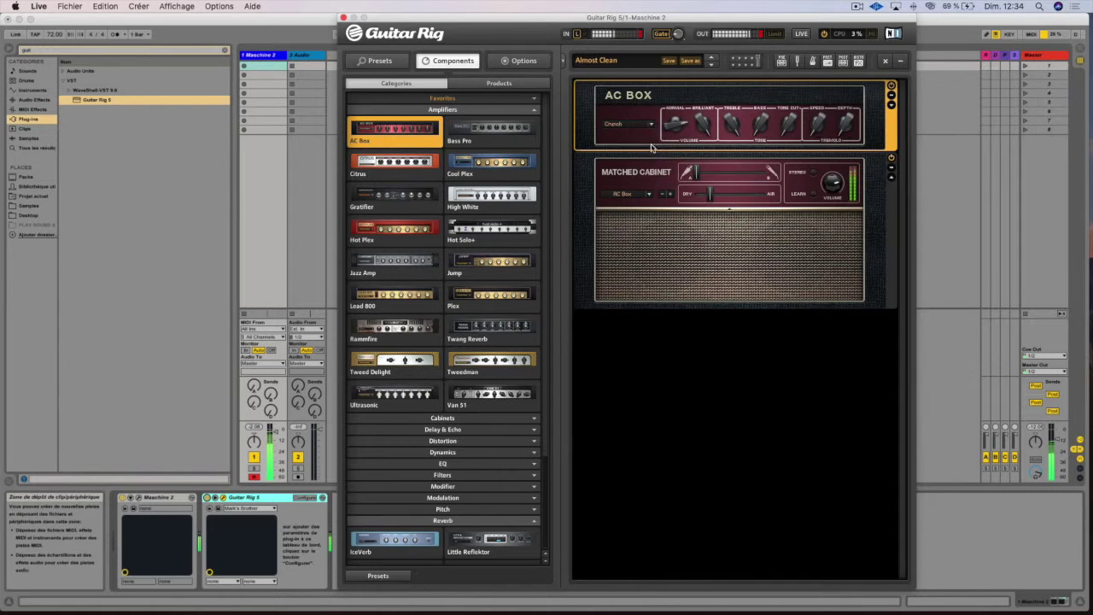
{"action": "left_click", "coordinate": [651, 126]}
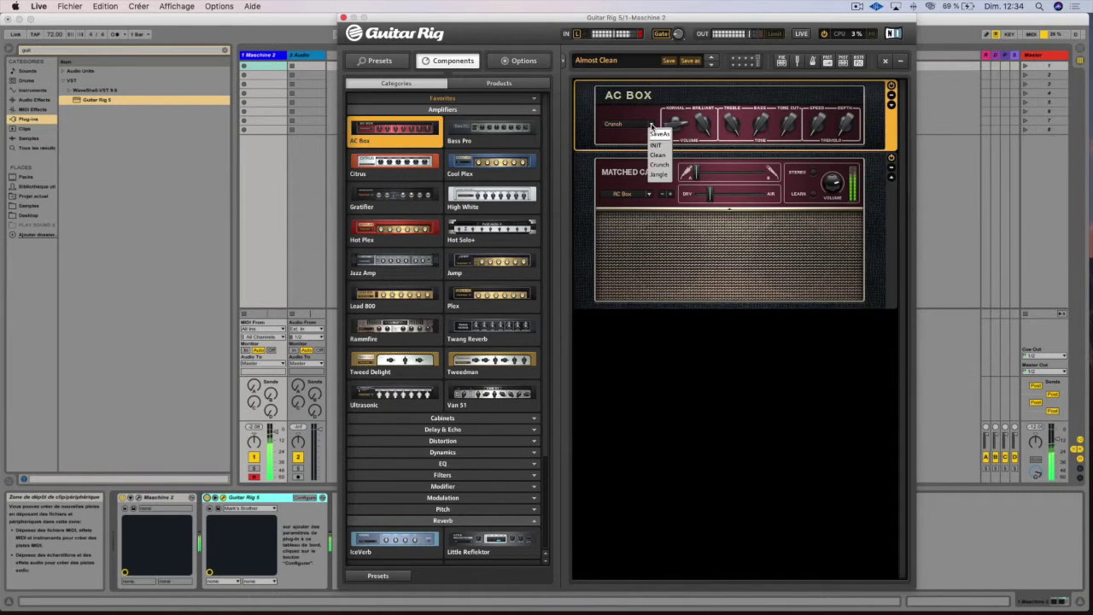
{"action": "left_click", "coordinate": [659, 174]}
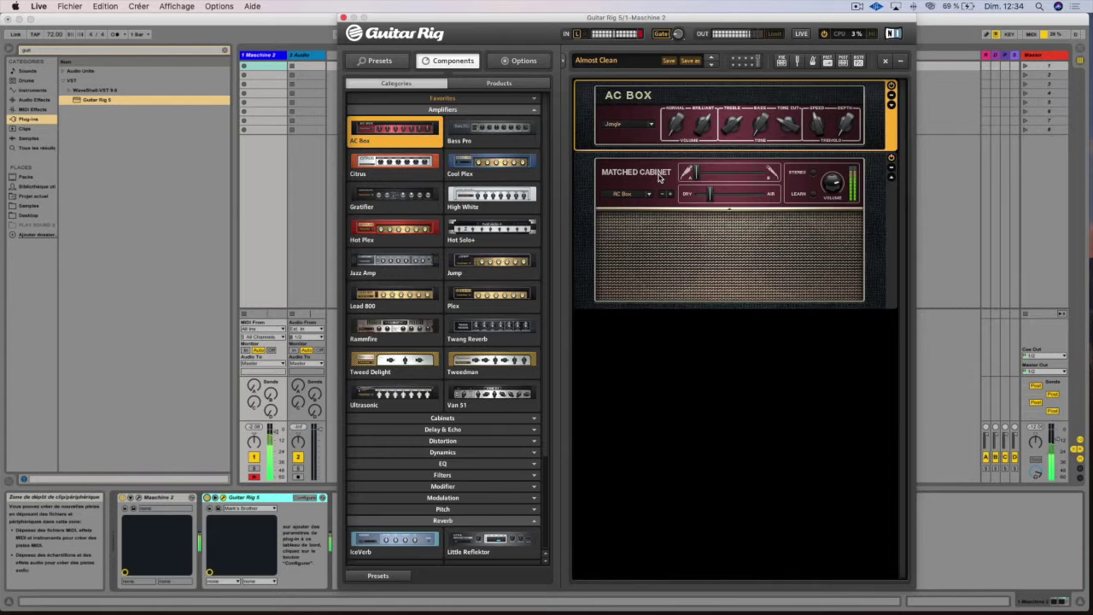
{"action": "left_click", "coordinate": [652, 126]}
{"action": "left_click", "coordinate": [652, 127]}
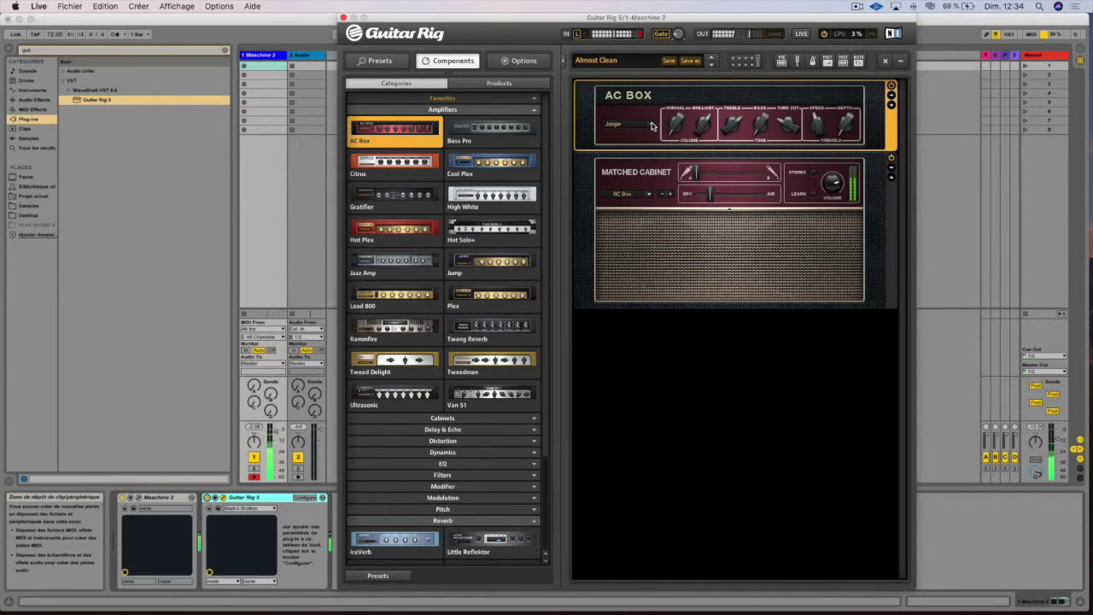
Try the Cool Plex and Hot Solo+ models on the Matched Cabinet, and settle on Gratifier (GR3).
{"action": "left_click", "coordinate": [648, 195]}
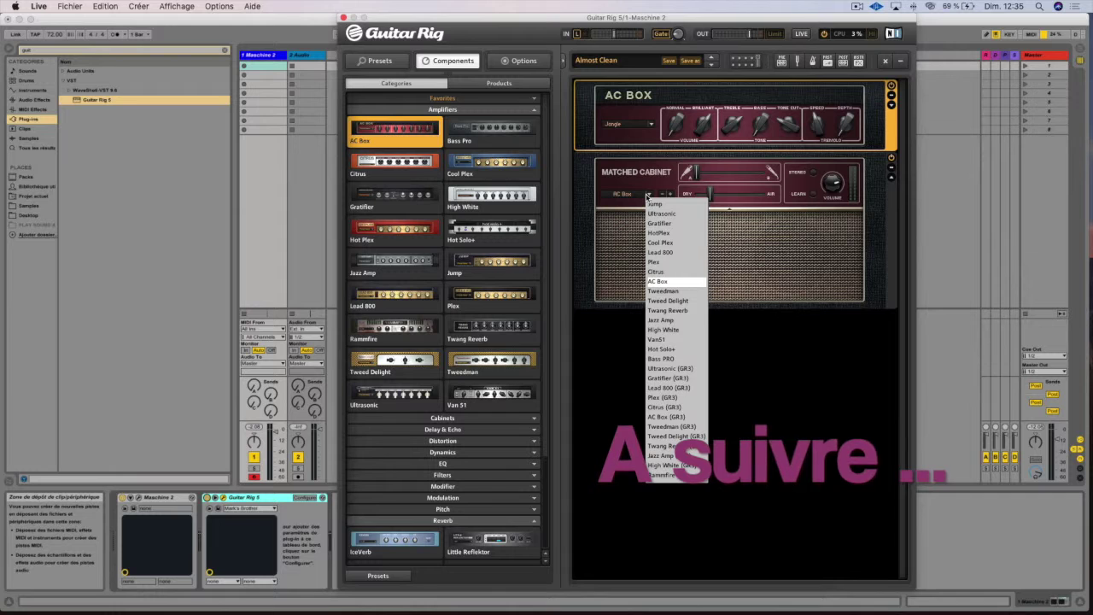
{"action": "left_click", "coordinate": [666, 245]}
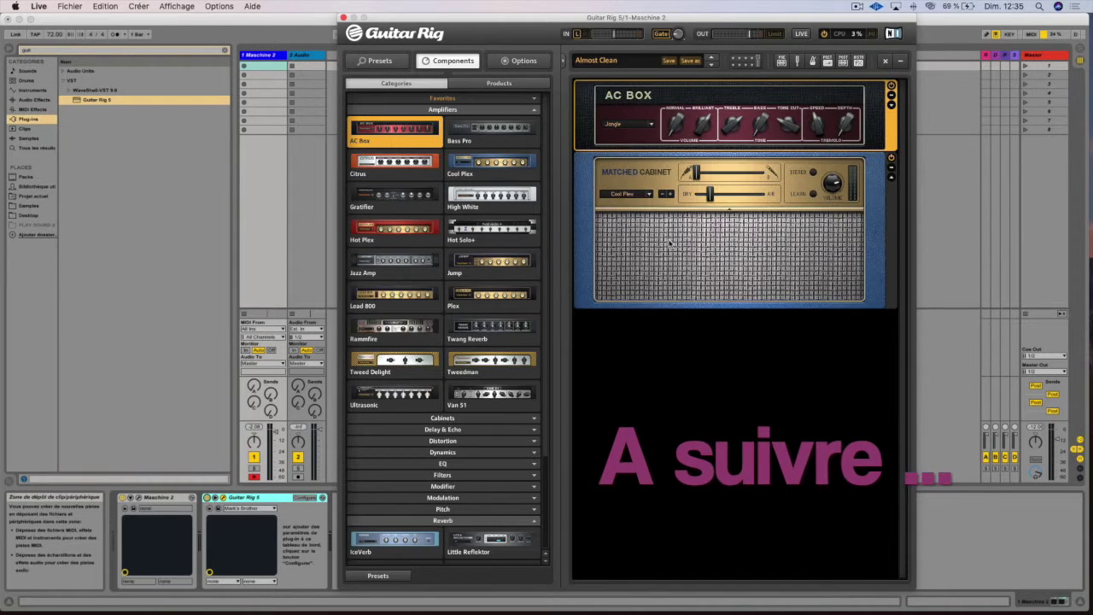
{"action": "left_click", "coordinate": [648, 194]}
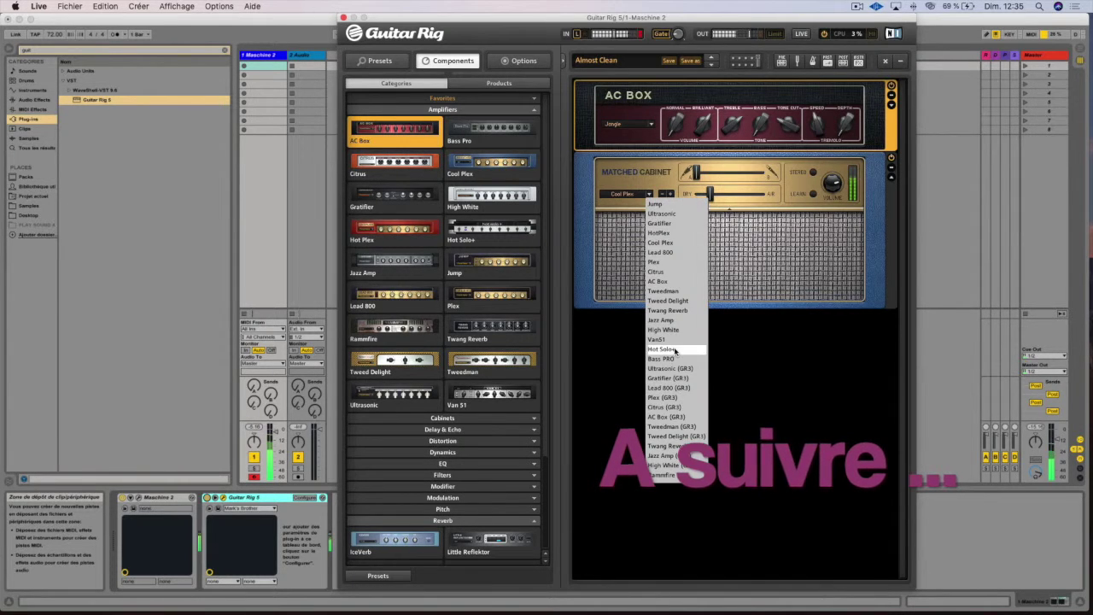
{"action": "left_click", "coordinate": [676, 273]}
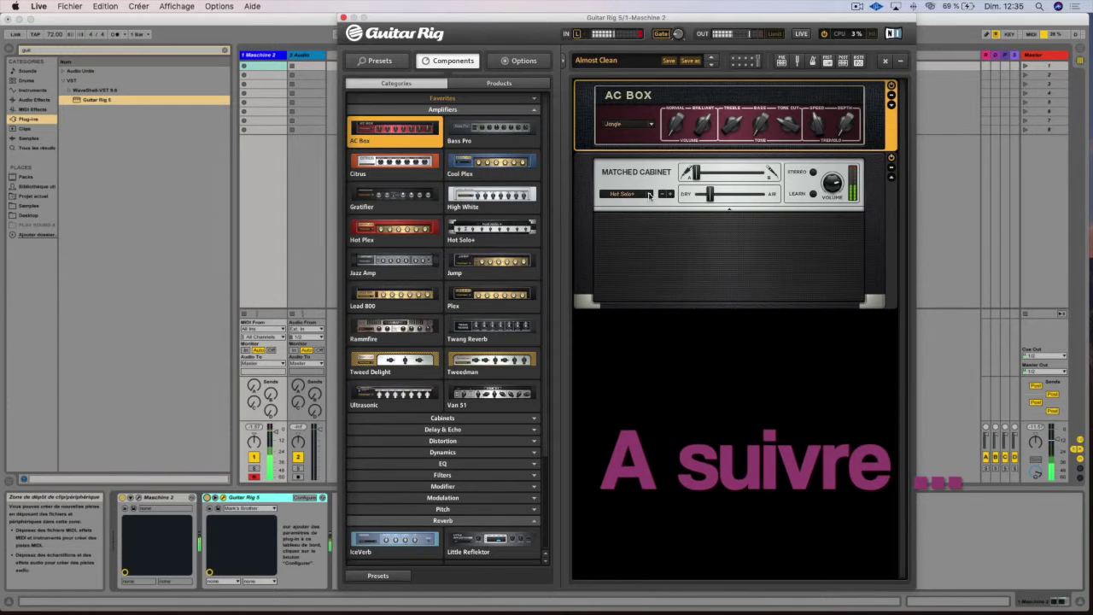
{"action": "left_click", "coordinate": [647, 194]}
{"action": "left_click", "coordinate": [665, 378]}
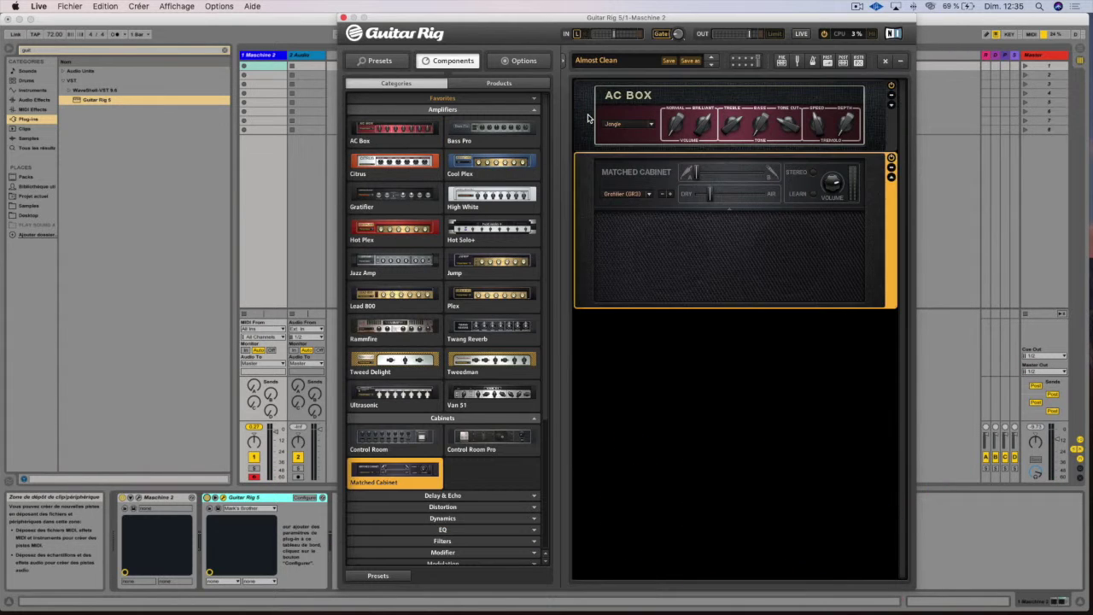
Replace the AC Box in the rack with the Bass Pro amplifier and deselect it.
{"action": "left_click", "coordinate": [588, 117]}
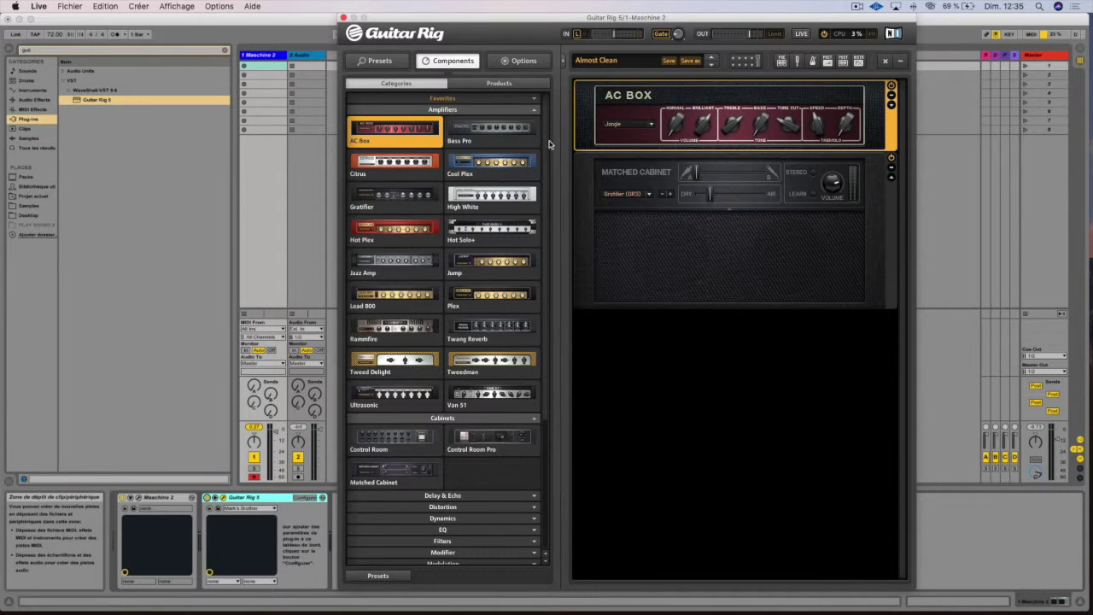
{"action": "double_click", "coordinate": [498, 137]}
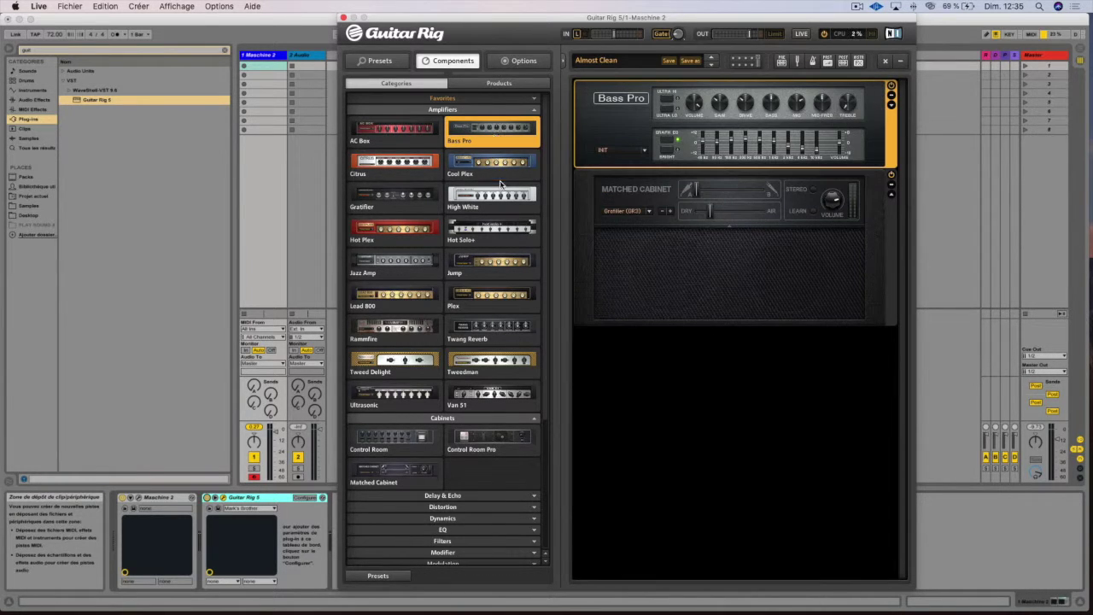
{"action": "left_click", "coordinate": [586, 147]}
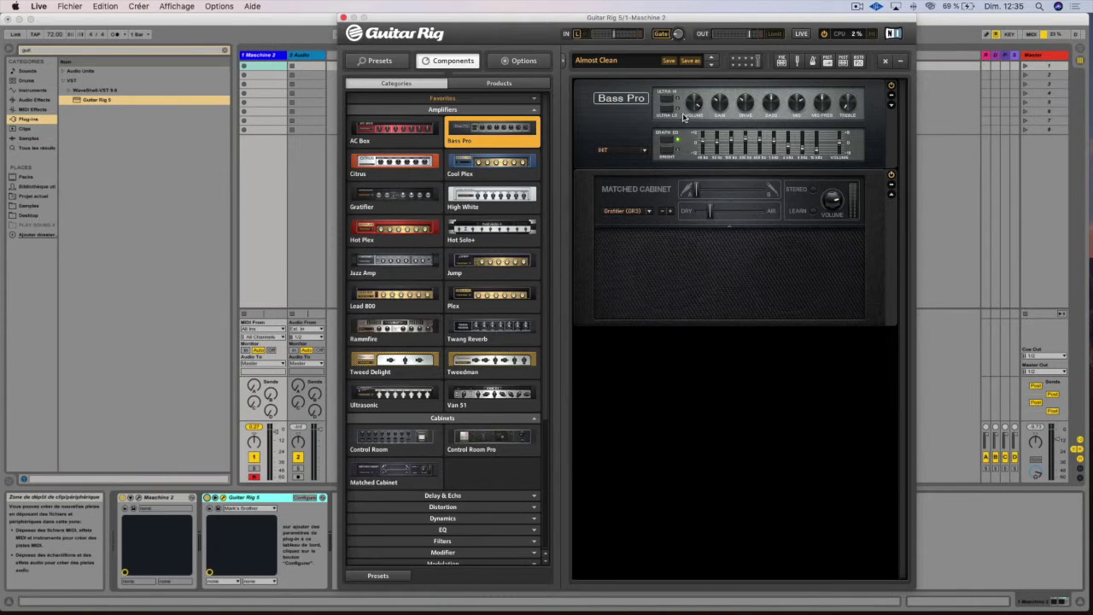
Add the Cool Plex amplifier with its own cabinet below the existing rack, and delete both components.
{"action": "double_click", "coordinate": [516, 173]}
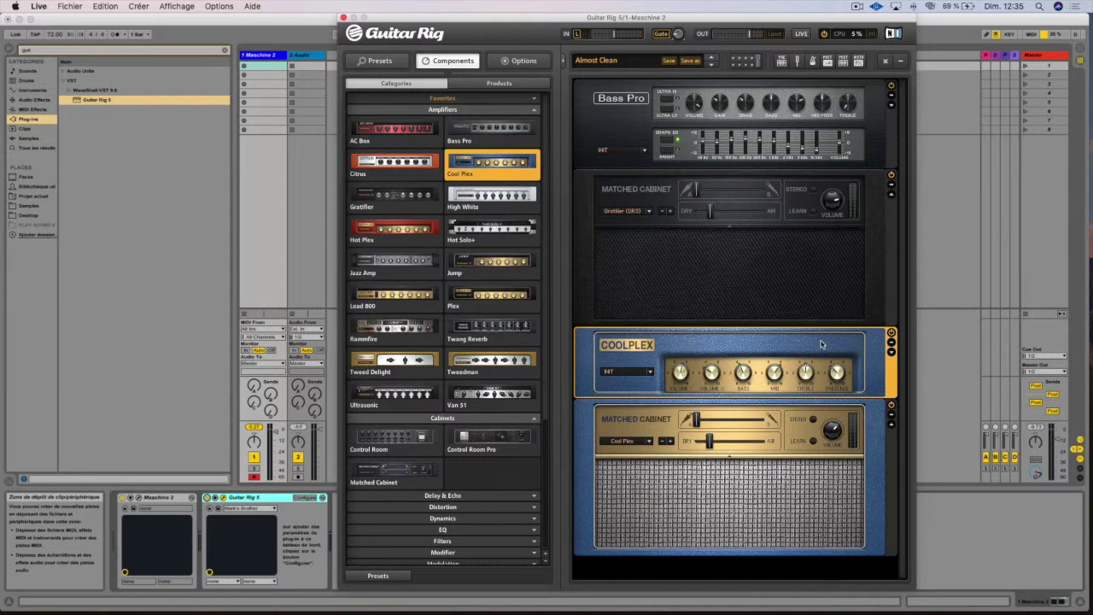
{"action": "left_click", "coordinate": [876, 333]}
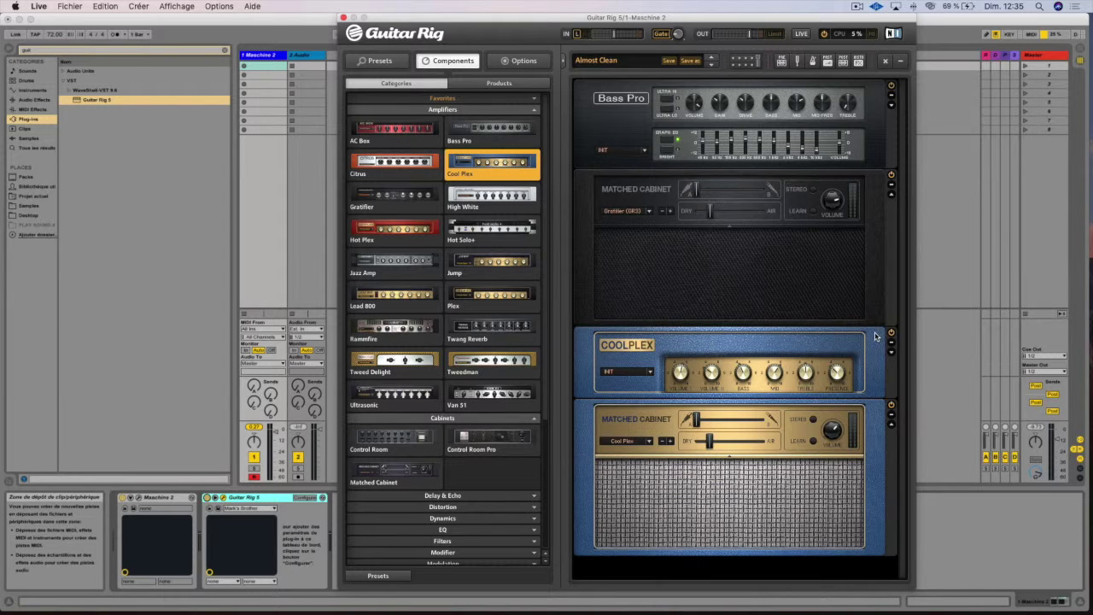
{"action": "left_click", "coordinate": [875, 336]}
{"action": "key", "text": "Delete"}
{"action": "left_click", "coordinate": [876, 336]}
{"action": "key", "text": "Delete"}
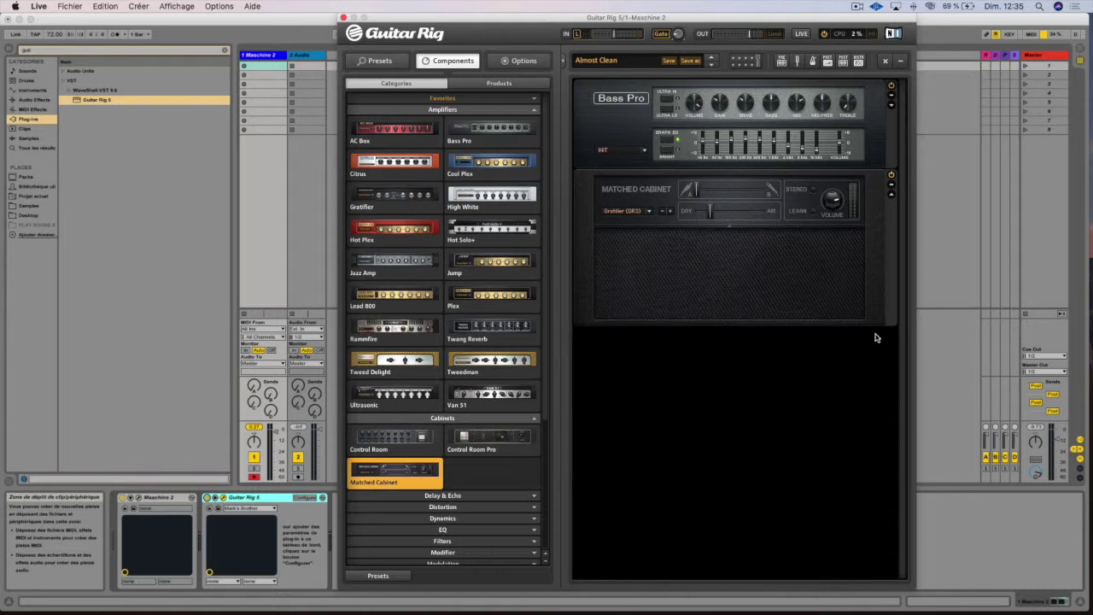
Replace the Bass Pro with the Hot Solo+, Jump and Jazz Amp amplifiers in turn, keeping the same cabinet.
{"action": "left_click", "coordinate": [627, 116]}
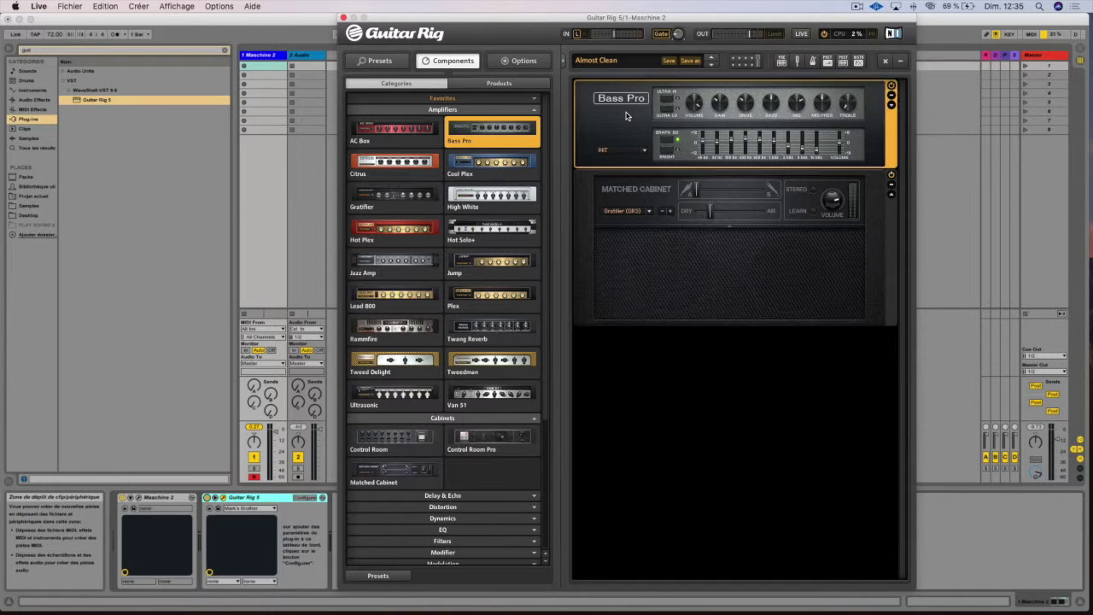
{"action": "double_click", "coordinate": [475, 229]}
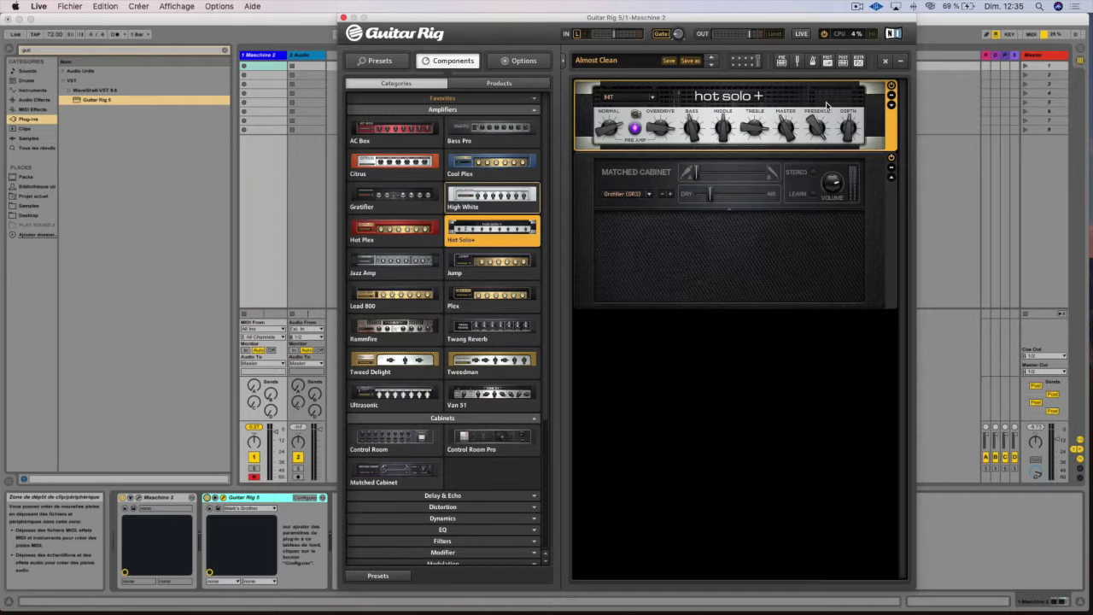
{"action": "double_click", "coordinate": [509, 263]}
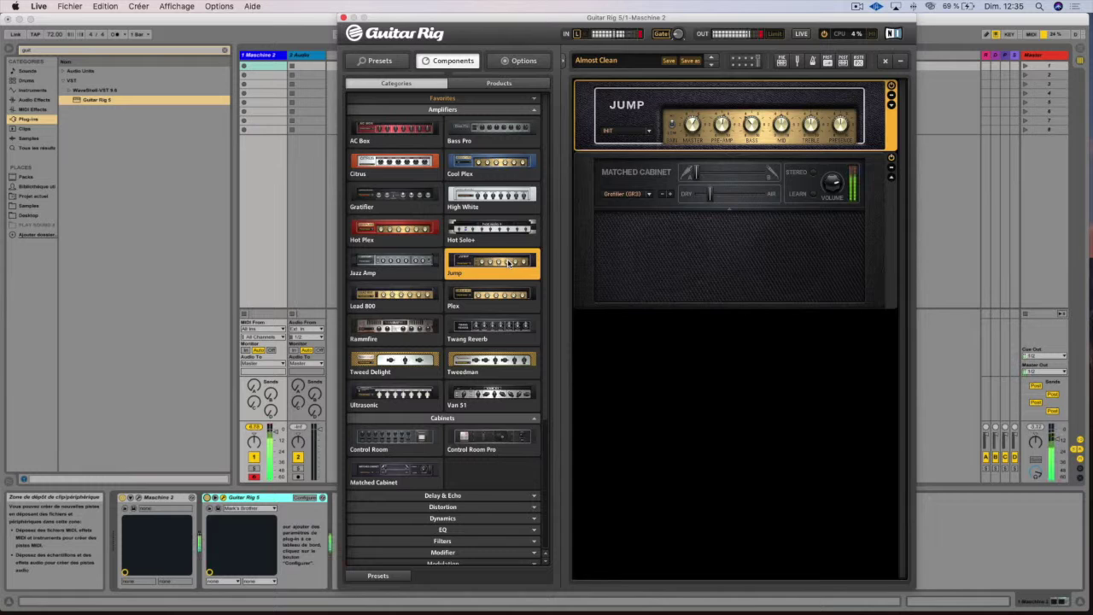
{"action": "left_click", "coordinate": [414, 263]}
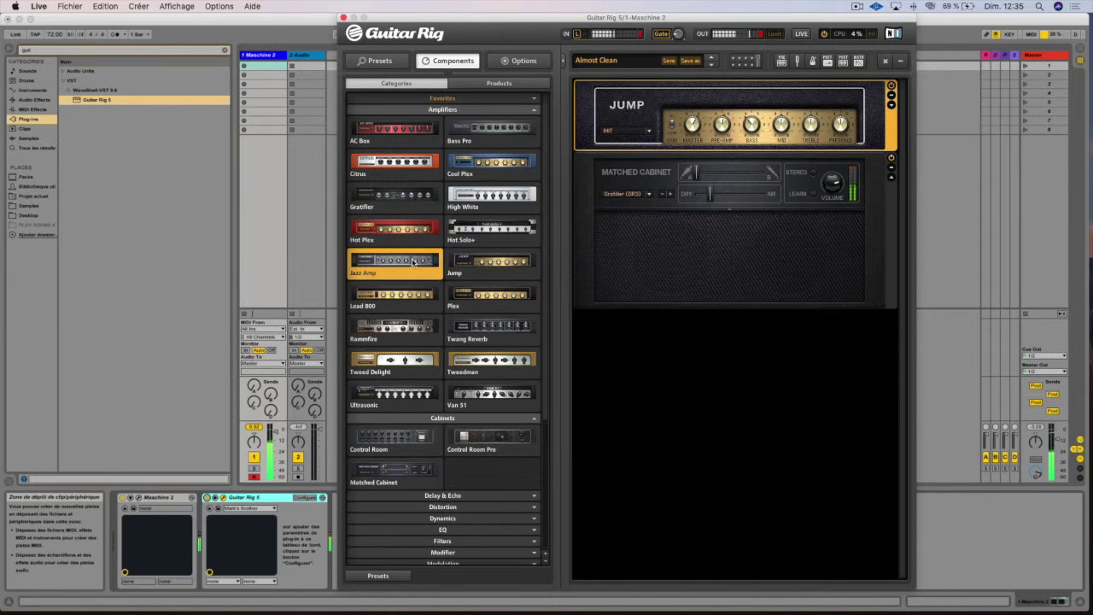
{"action": "double_click", "coordinate": [413, 263]}
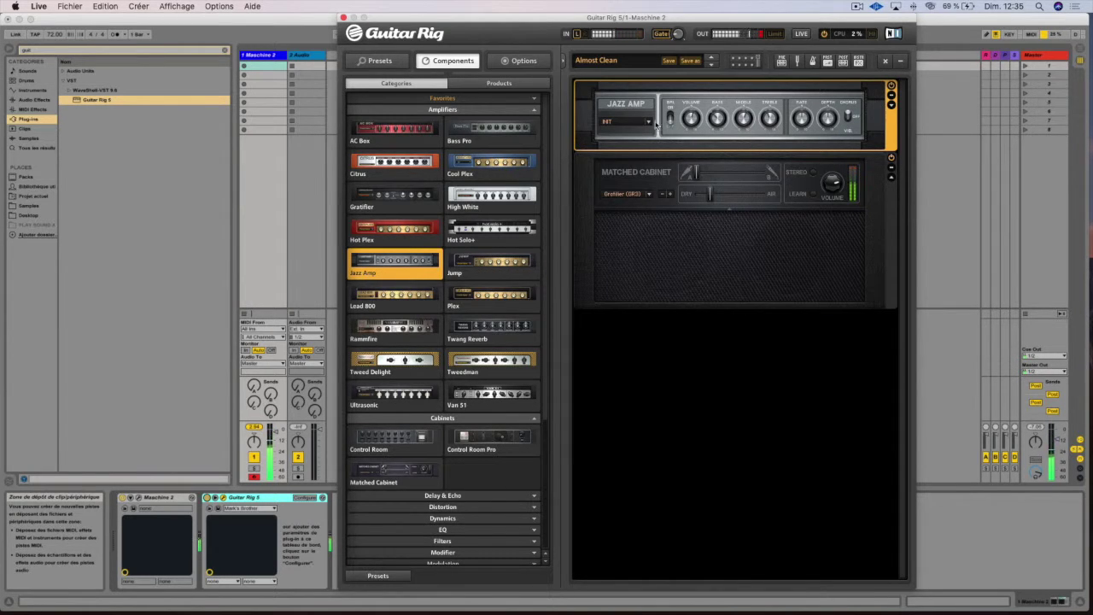
Expand the Jazz Amp's extra settings to inspect them, and hide them again.
{"action": "left_click", "coordinate": [891, 101]}
{"action": "left_click", "coordinate": [893, 101]}
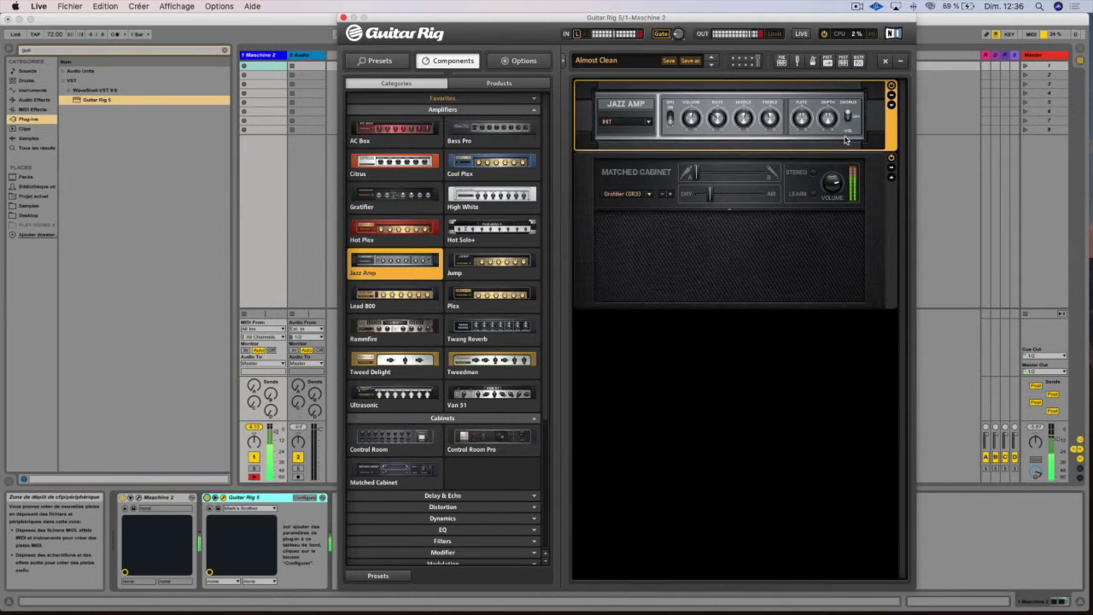
{"action": "left_click", "coordinate": [890, 105]}
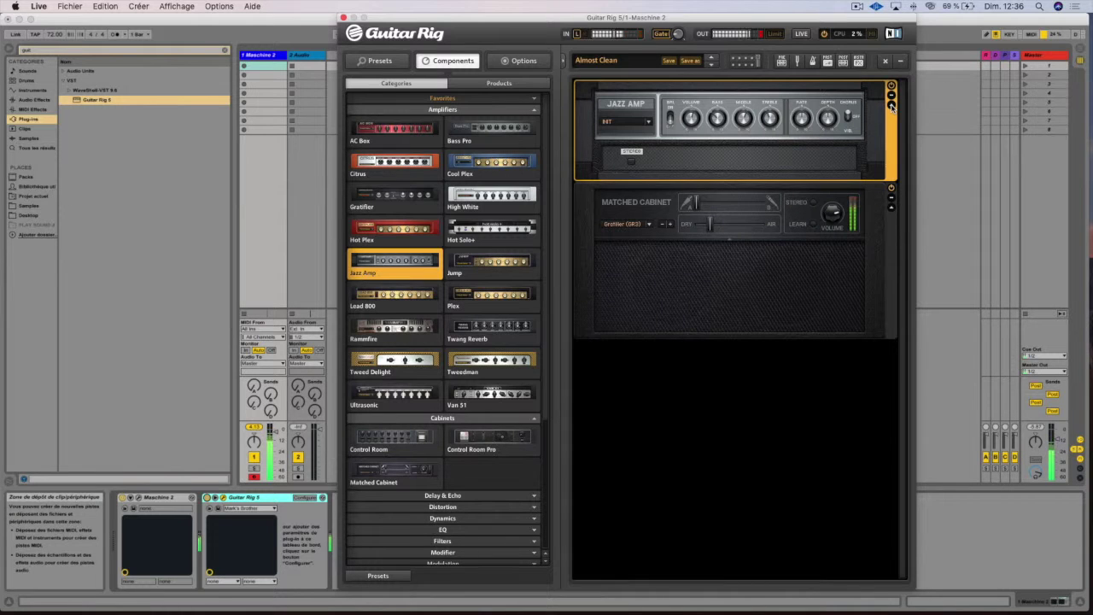
{"action": "left_click", "coordinate": [891, 105]}
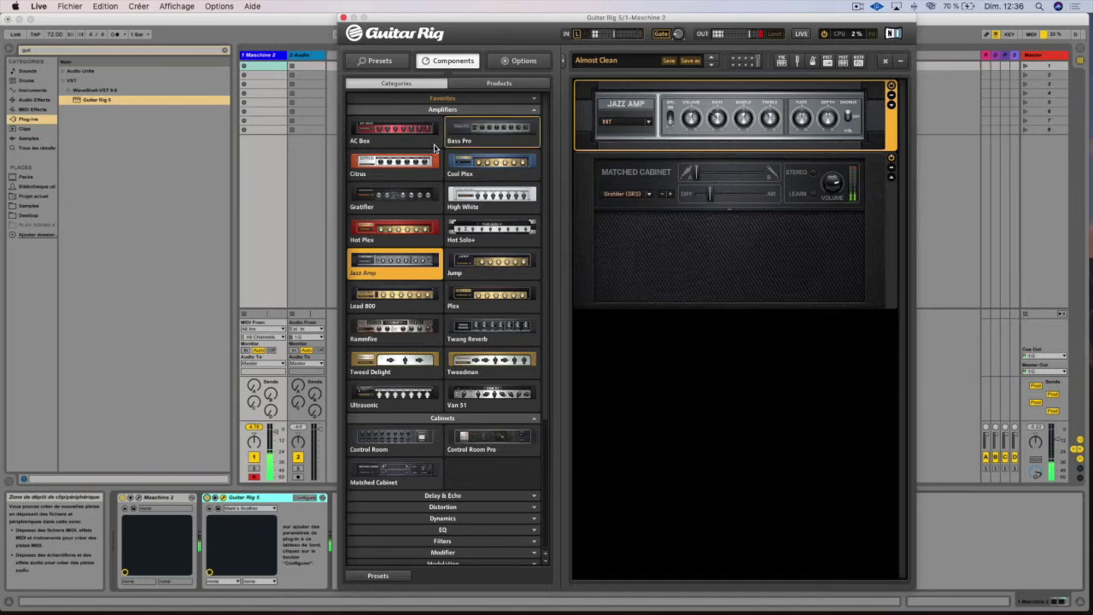
Replace the Jazz Amp with the AC Box amplifier and expand its extra settings.
{"action": "left_click_drag", "start_coordinate": [394, 141], "coordinate": [648, 149]}
{"action": "left_click", "coordinate": [891, 105]}
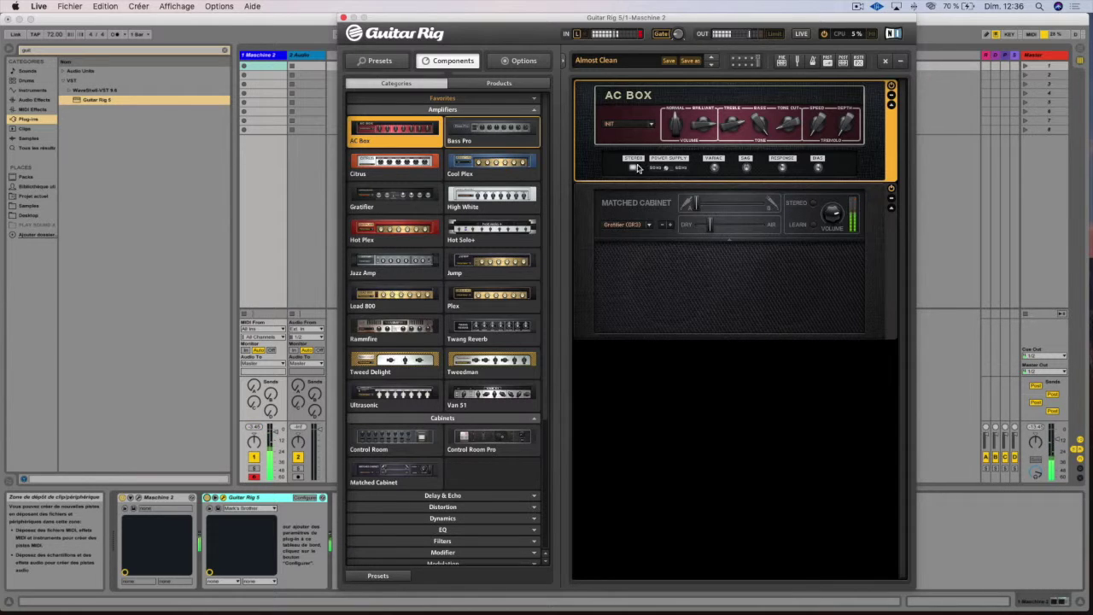
Toggle the AC Box's Stereo option and change its Power Supply setting in the extra settings.
{"action": "left_click", "coordinate": [634, 170]}
{"action": "left_click", "coordinate": [634, 170]}
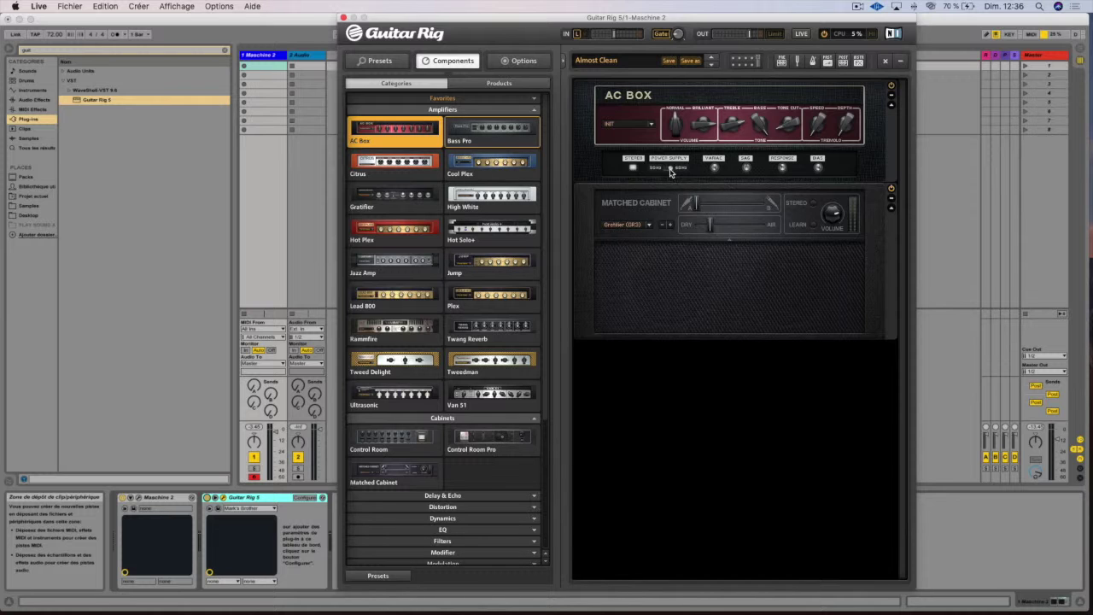
{"action": "left_click", "coordinate": [679, 164]}
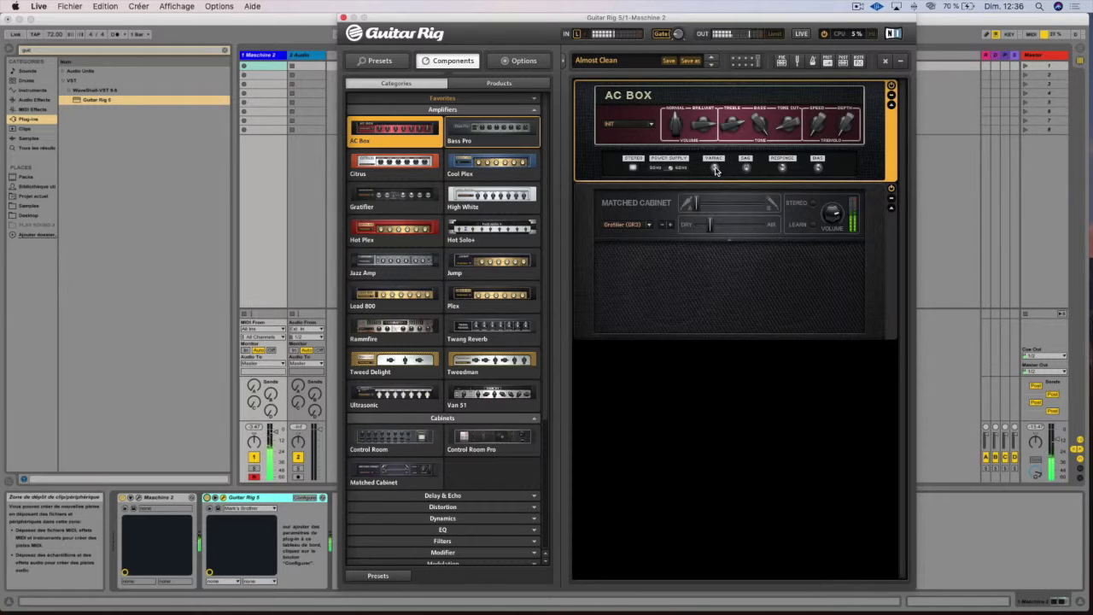
Sweep the AC Box's Variac and Sag controls to audition their effect on the sound.
{"action": "mouse_move", "coordinate": [716, 171]}
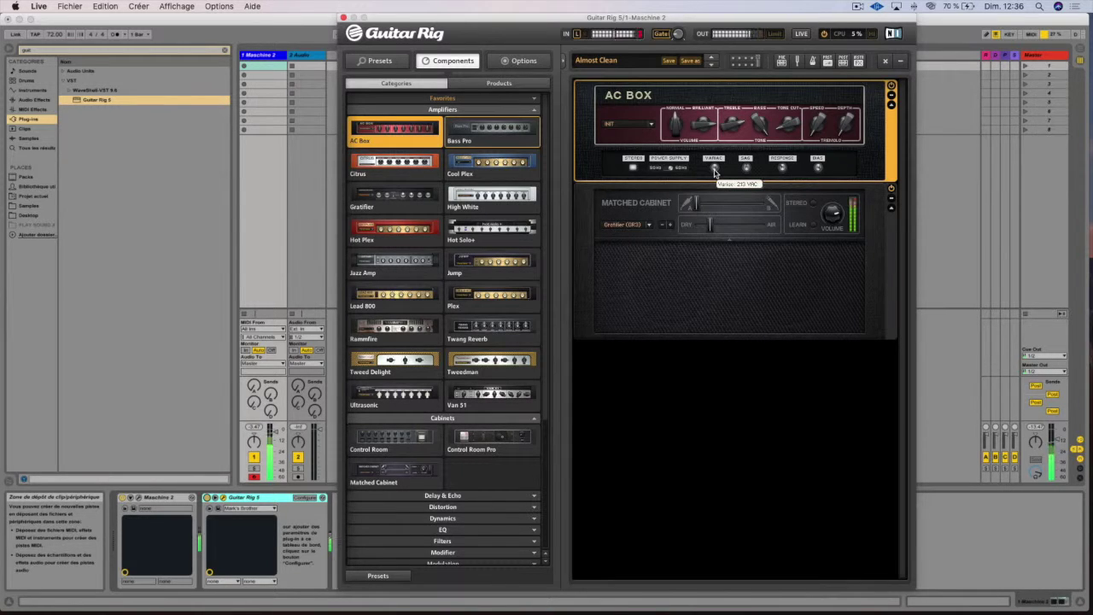
{"action": "left_click_drag", "start_coordinate": [716, 171], "coordinate": [710, 213]}
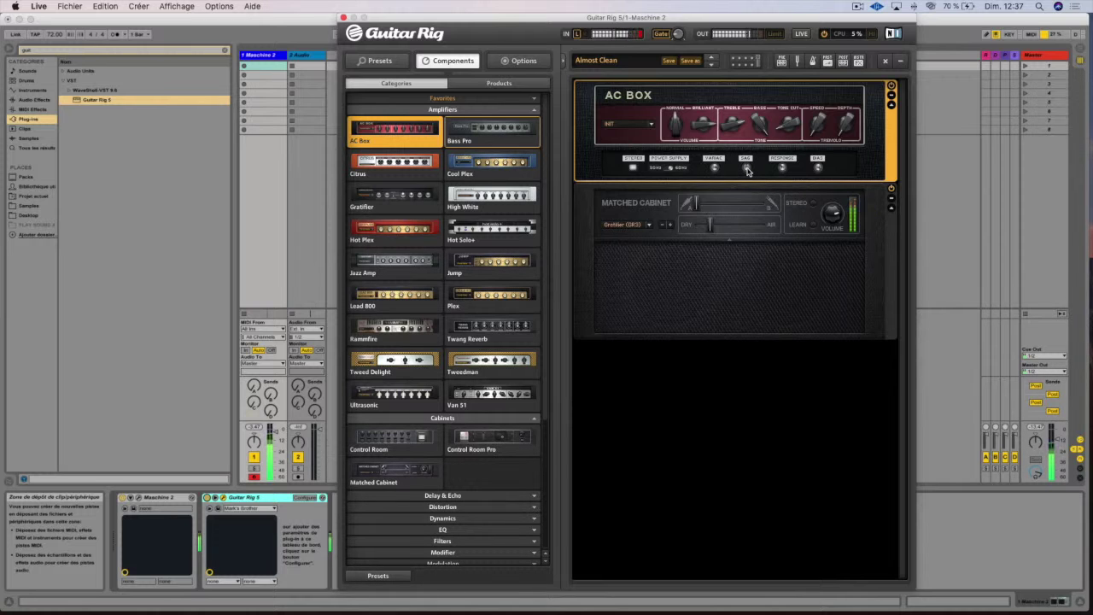
{"action": "mouse_move", "coordinate": [747, 171]}
{"action": "mouse_move", "coordinate": [754, 150]}
{"action": "left_mouse_down"}
{"action": "mouse_move", "coordinate": [763, 130]}
{"action": "mouse_move", "coordinate": [747, 167]}
{"action": "left_mouse_up"}
{"action": "left_click_drag", "start_coordinate": [750, 169], "coordinate": [777, 120]}
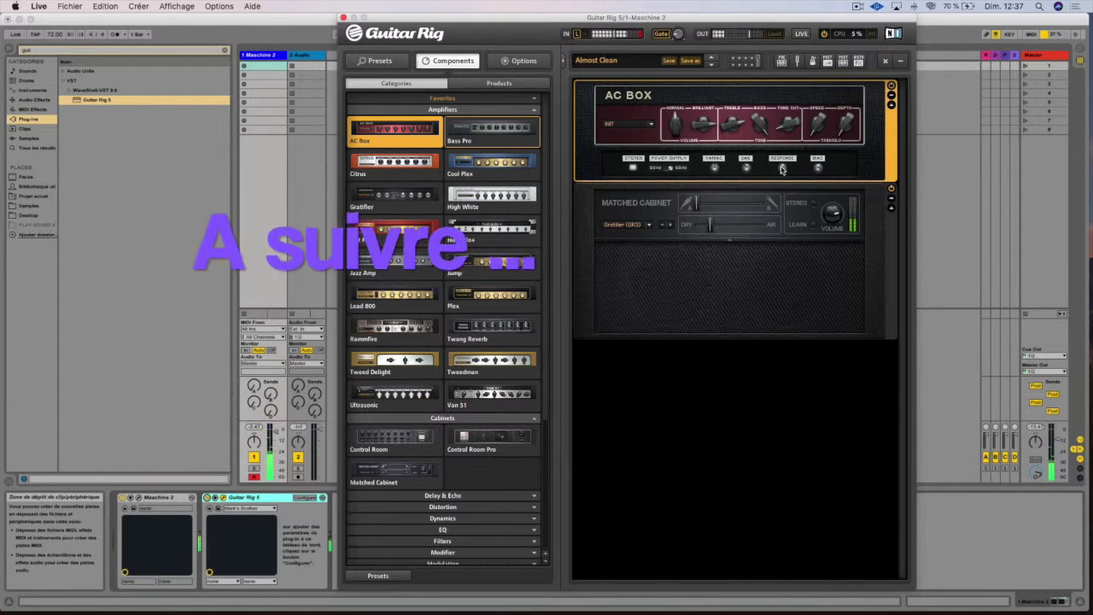
Raise the AC Box's Response and Bias controls to audition their effect on the sound.
{"action": "mouse_move", "coordinate": [783, 169]}
{"action": "left_click_drag", "start_coordinate": [782, 169], "coordinate": [801, 119]}
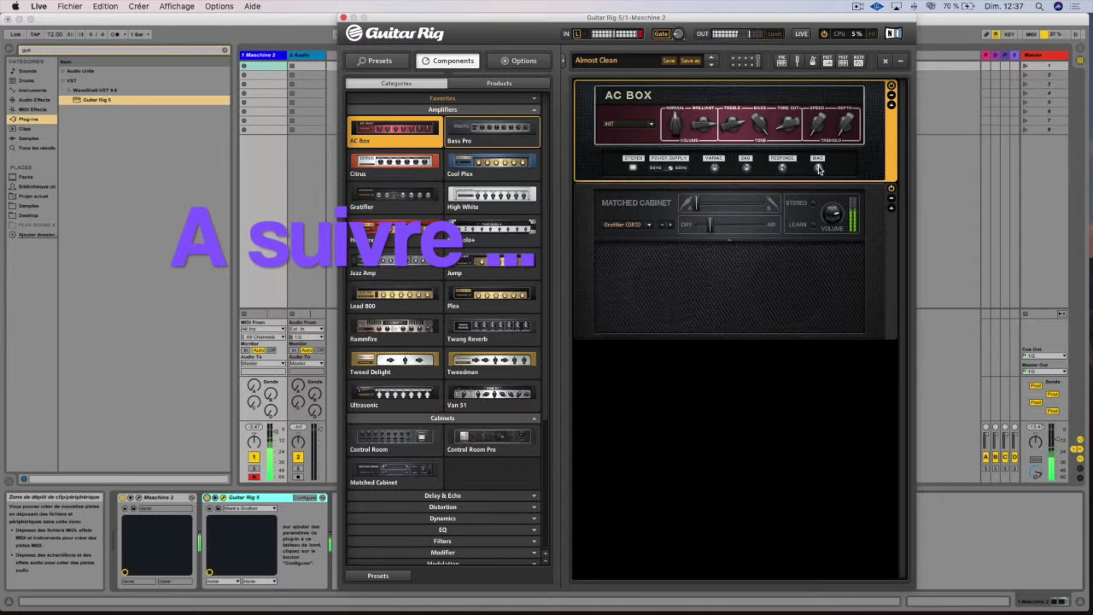
{"action": "mouse_move", "coordinate": [818, 169]}
{"action": "left_mouse_down"}
{"action": "mouse_move", "coordinate": [810, 228]}
{"action": "mouse_move", "coordinate": [821, 148]}
{"action": "left_mouse_up"}
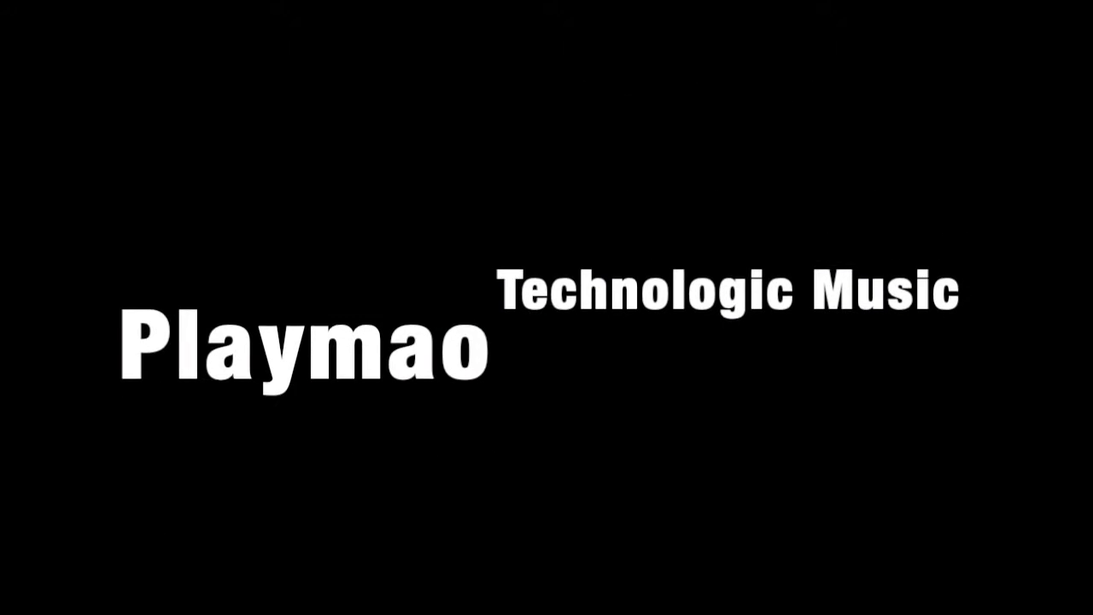